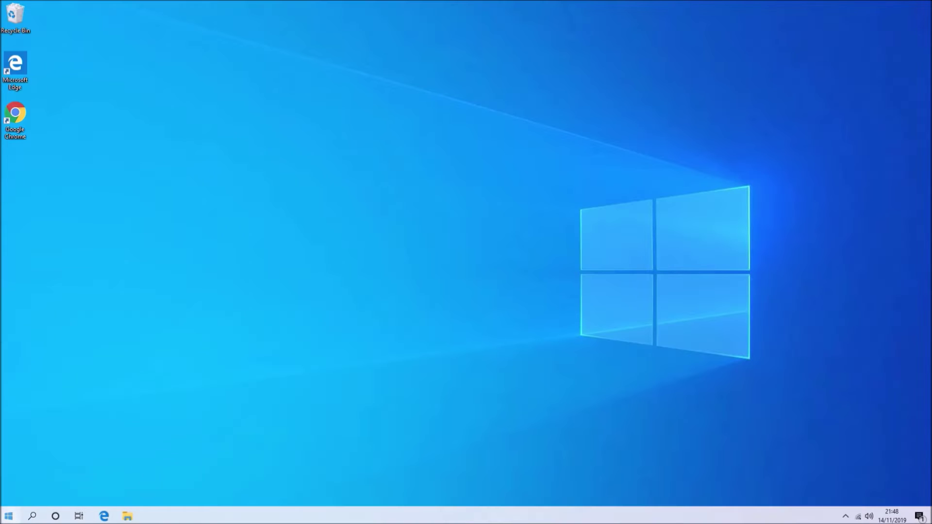
# Check the current Windows version on the System About page
pyautogui.rightClick(9, 516)
pyautogui.click(72, 297)
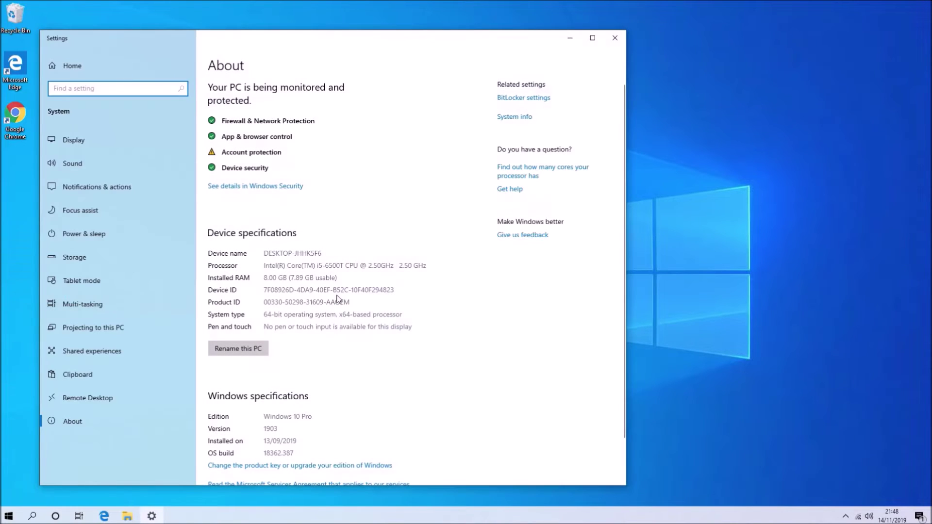
pyautogui.click(591, 40)
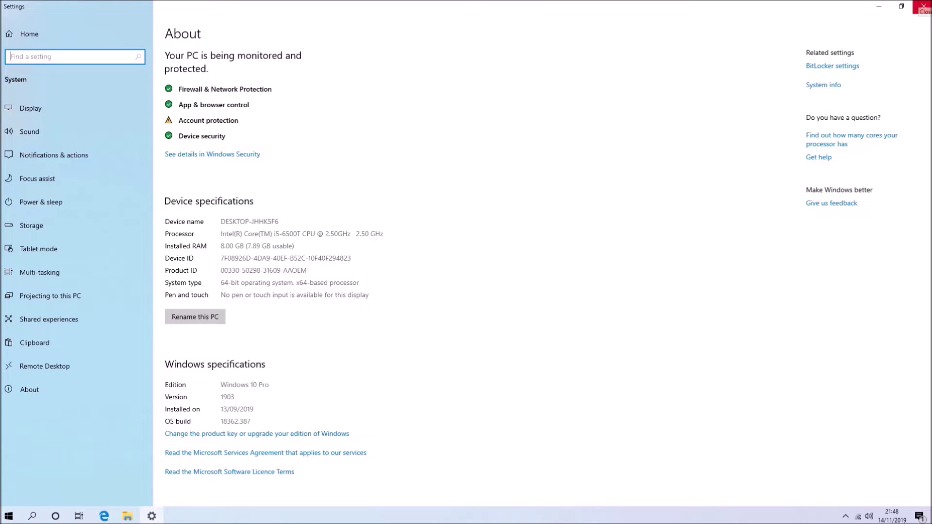
pyautogui.click(923, 6)
# Search Chrome for 'windows 10 media creation tool' and download it from Microsoft's page
pyautogui.doubleClick(19, 132)
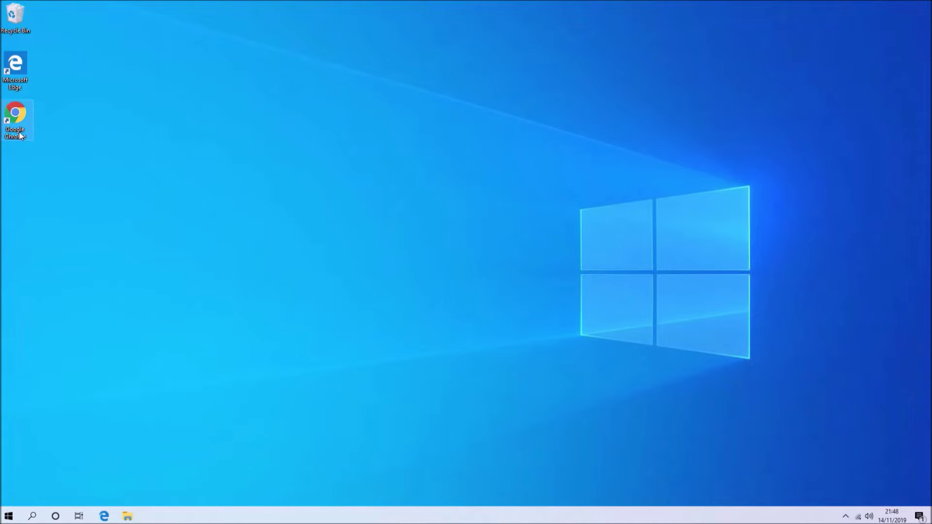
pyautogui.write('windows 10 media crea')
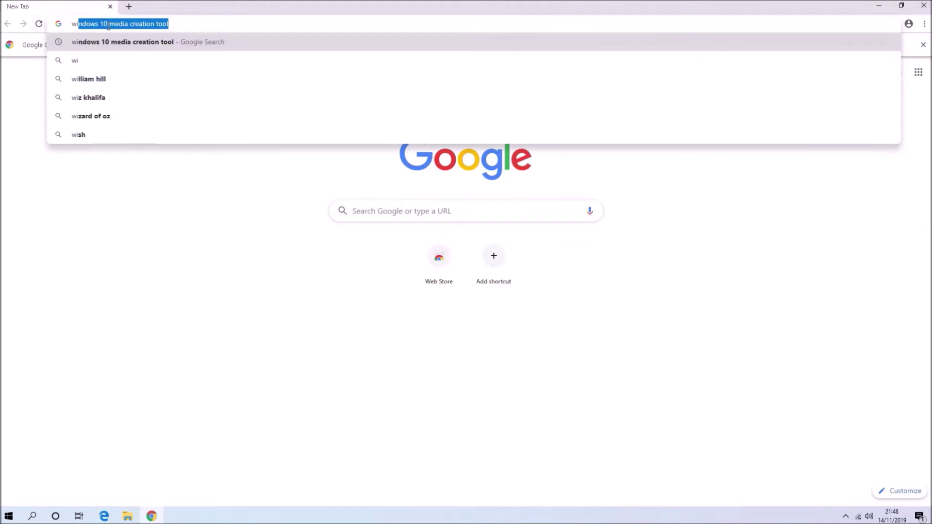
pyautogui.write('tion tool')
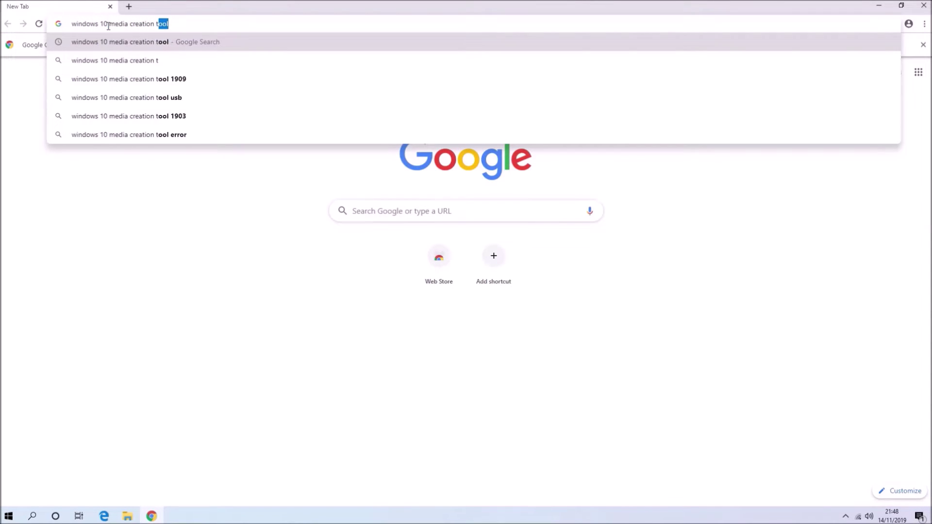
pyautogui.press('Return')
pyautogui.click(171, 216)
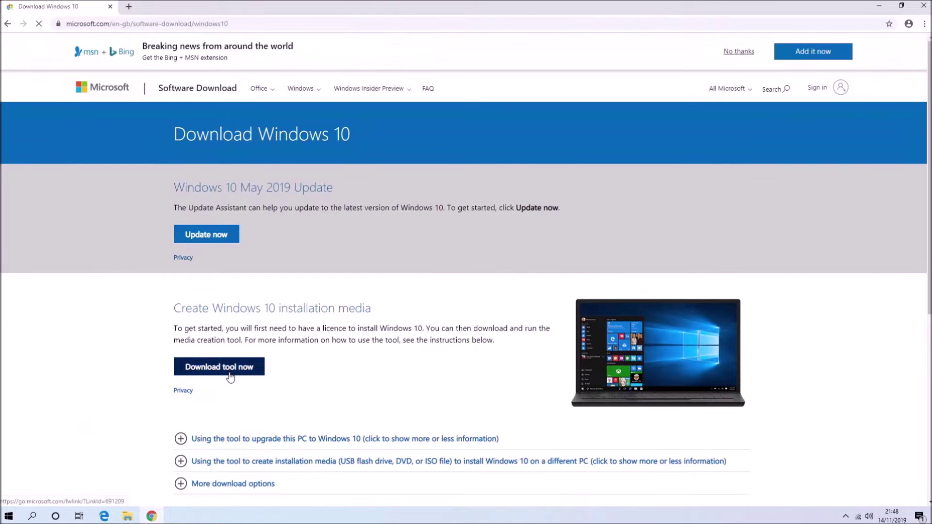
pyautogui.click(230, 377)
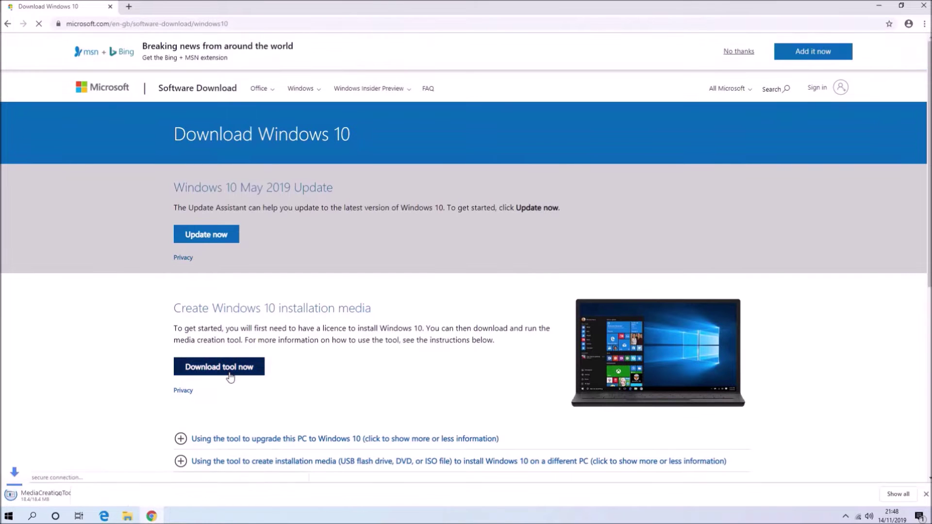
# Delete the duplicate MediaCreationTool1909 (1) from Downloads and run the original MediaCreationTool1909
pyautogui.rightClick(44, 504)
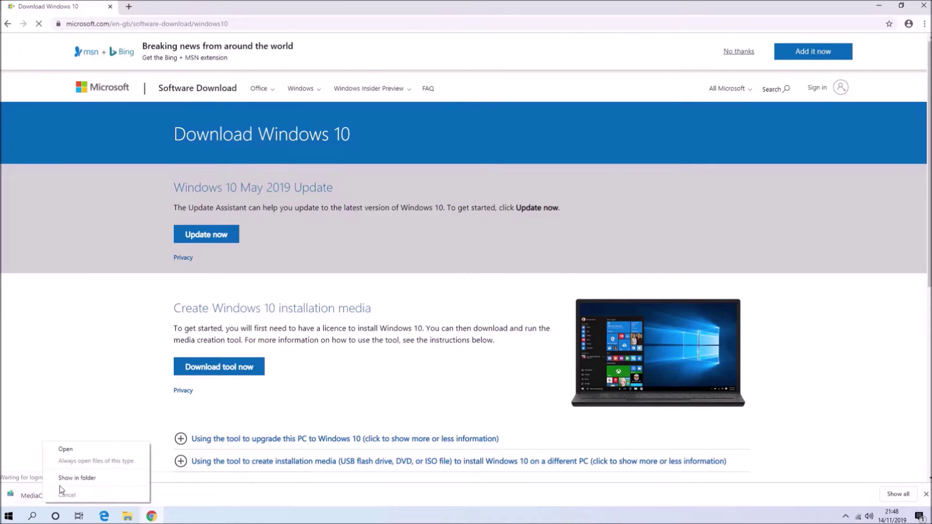
pyautogui.click(58, 477)
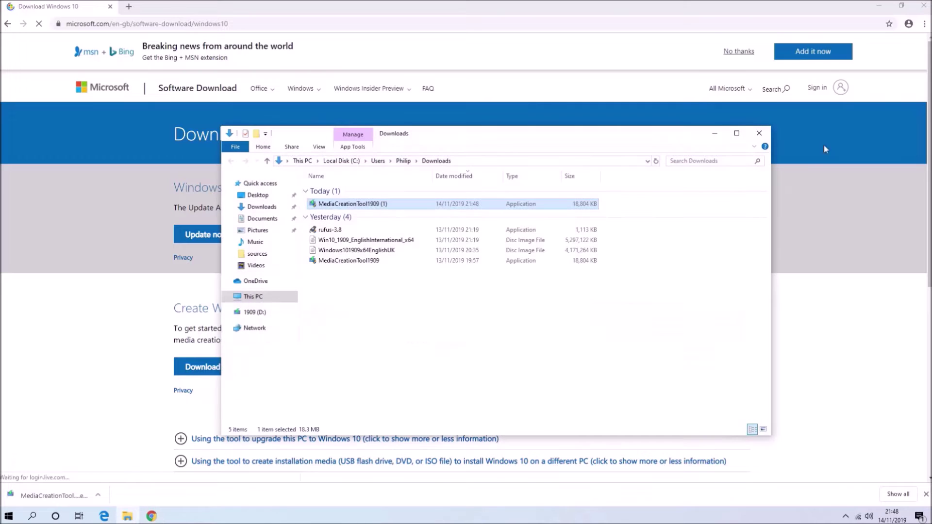
pyautogui.click(880, 5)
pyautogui.rightClick(393, 214)
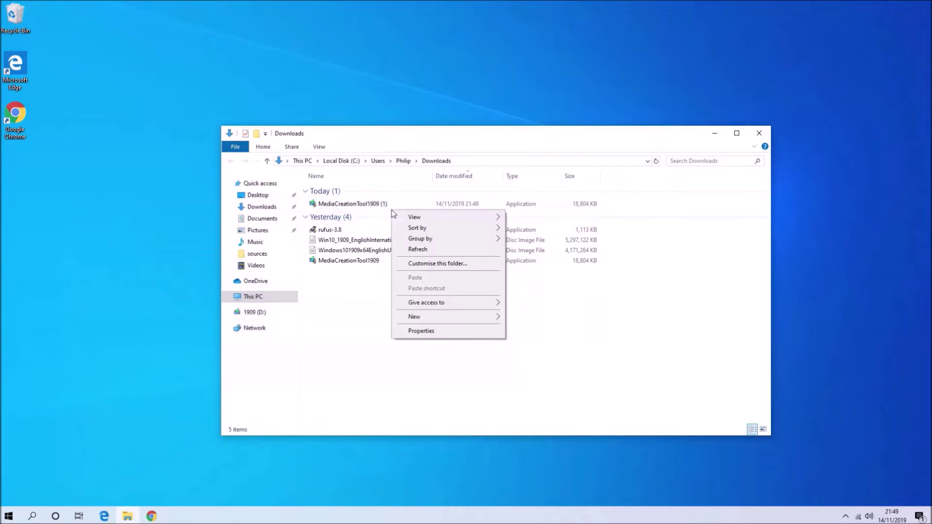
pyautogui.click(383, 206)
pyautogui.rightClick(370, 204)
pyautogui.click(416, 365)
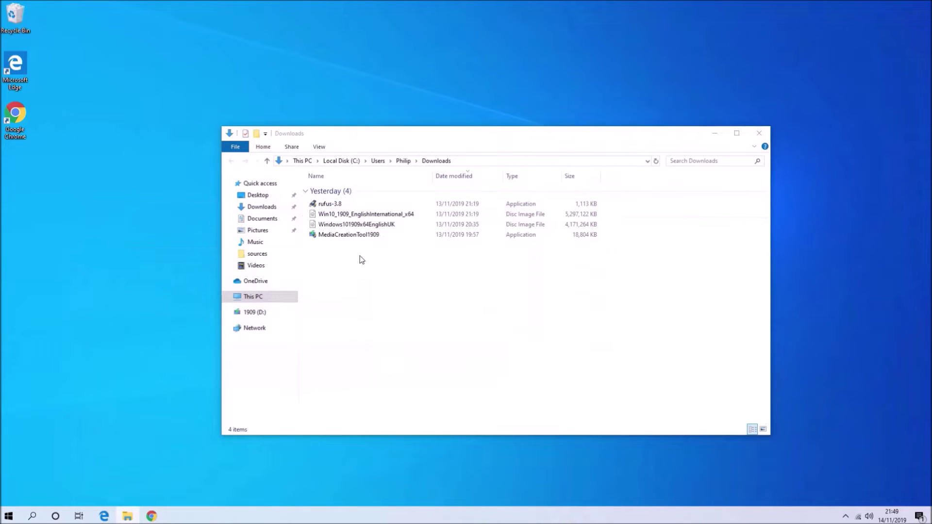
pyautogui.doubleClick(364, 235)
# Allow the media creation tool to run and accept the licence terms
pyautogui.click(432, 330)
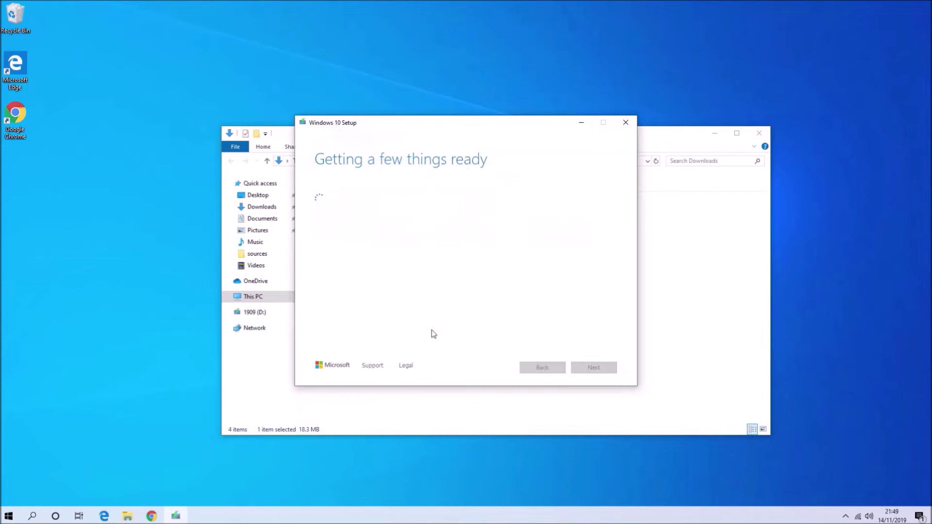
pyautogui.click(714, 133)
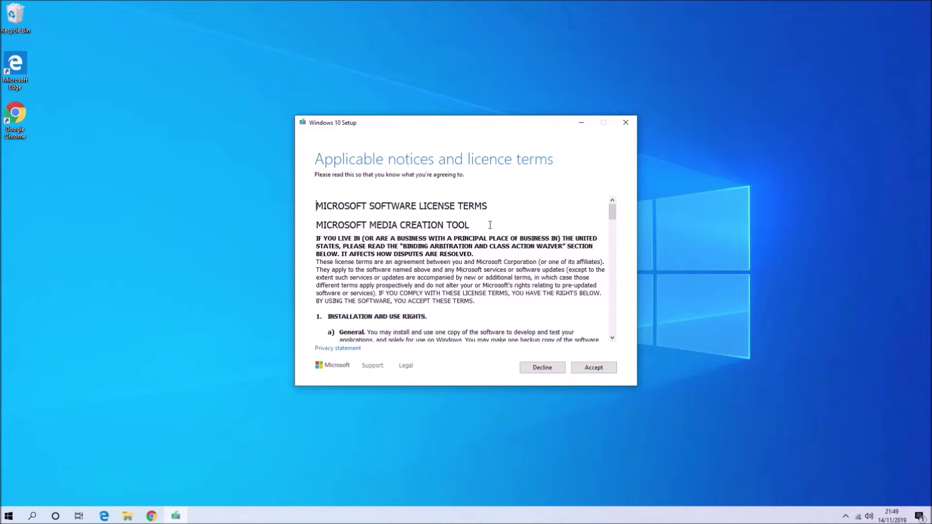
pyautogui.click(605, 372)
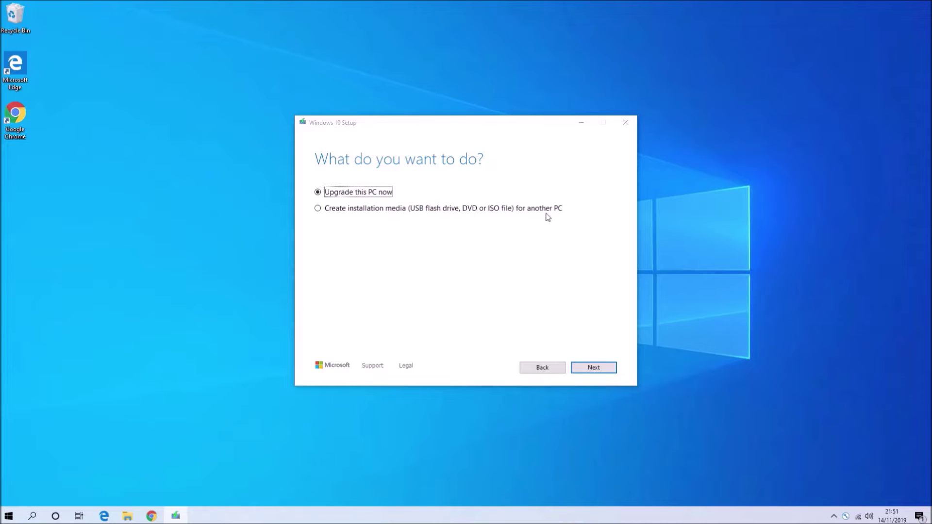
# Quit Windows 10 Setup and bring back the Downloads folder in File Explorer
pyautogui.click(626, 123)
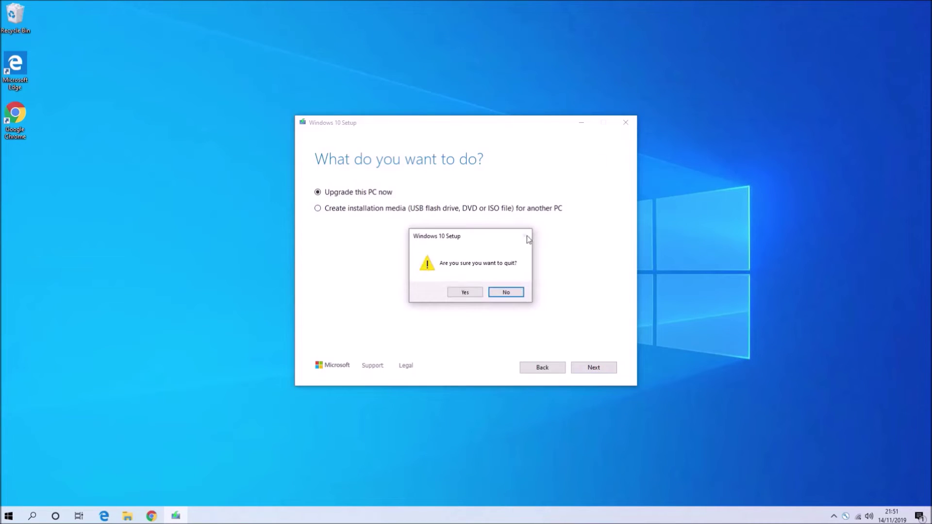
pyautogui.click(466, 292)
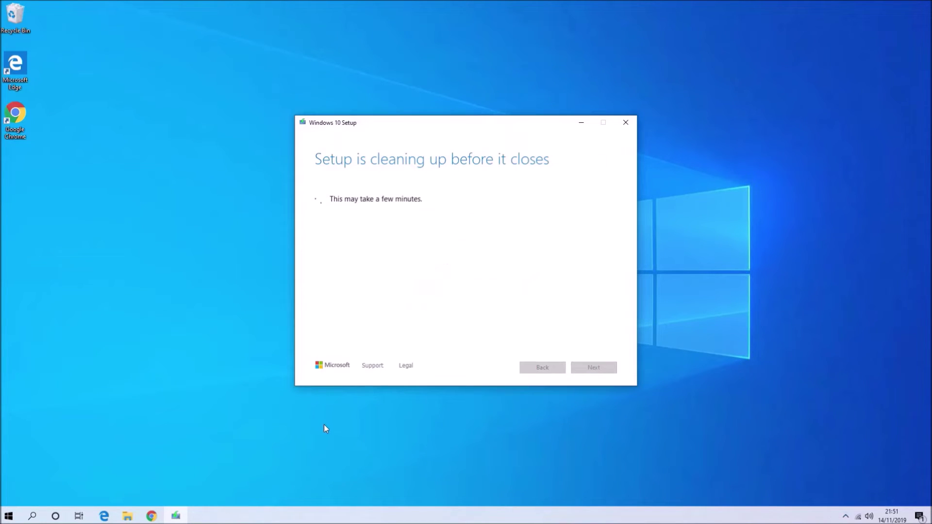
pyautogui.click(127, 515)
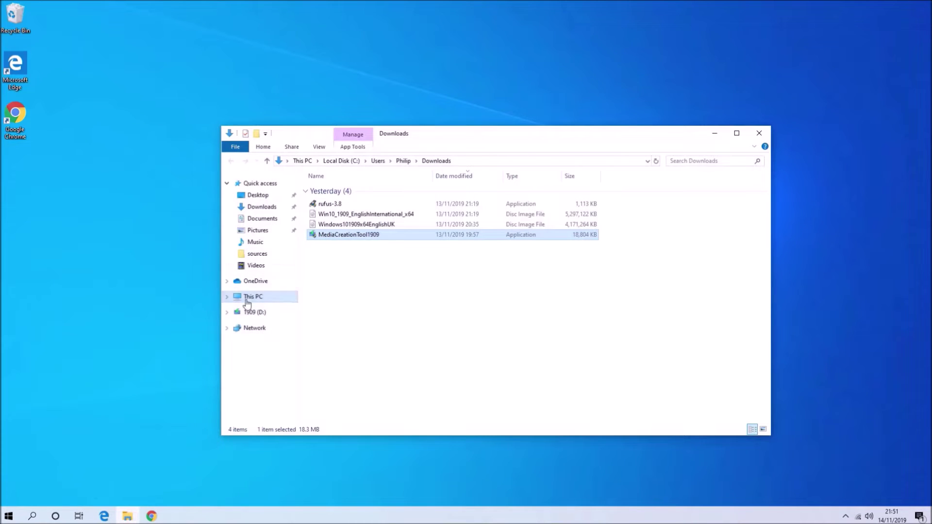
# Run setup from the 1909 (D:) drive, then quit it at the Install Windows 10 page
pyautogui.click(247, 314)
pyautogui.doubleClick(345, 262)
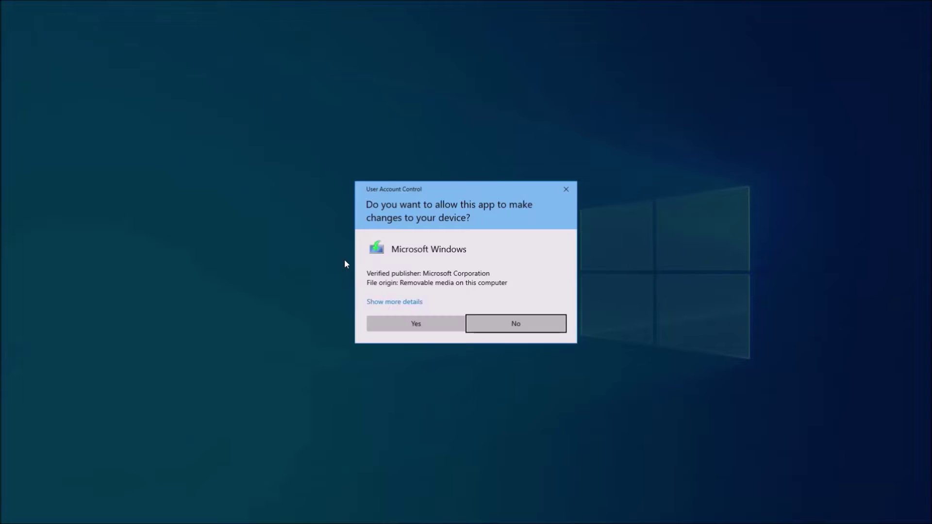
pyautogui.click(383, 318)
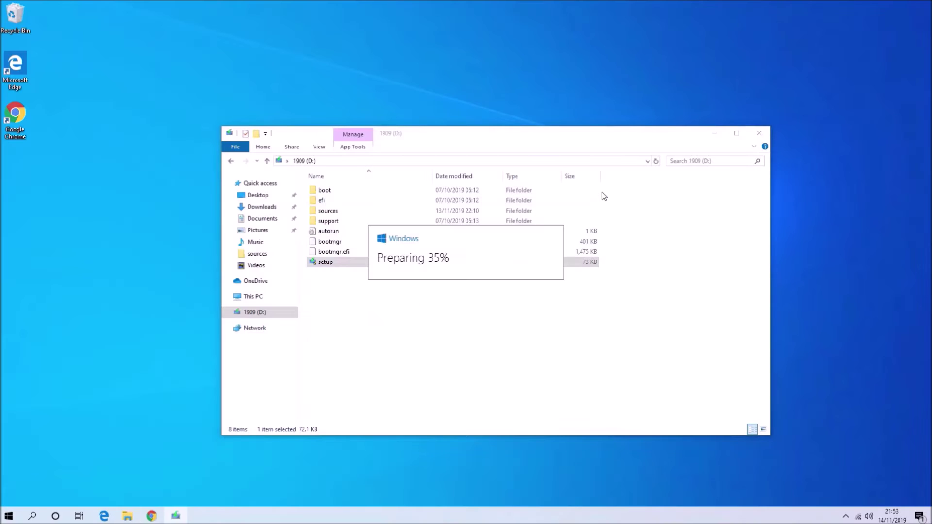
pyautogui.click(717, 133)
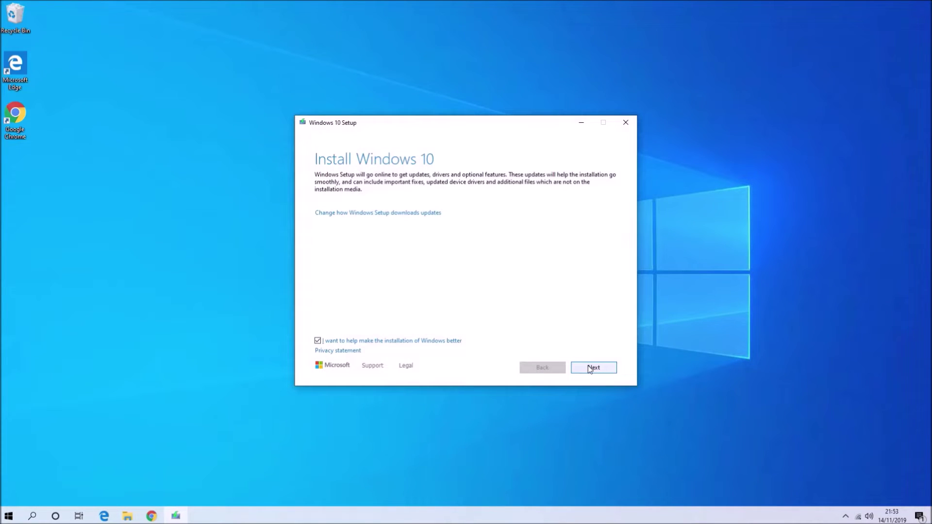
pyautogui.click(626, 122)
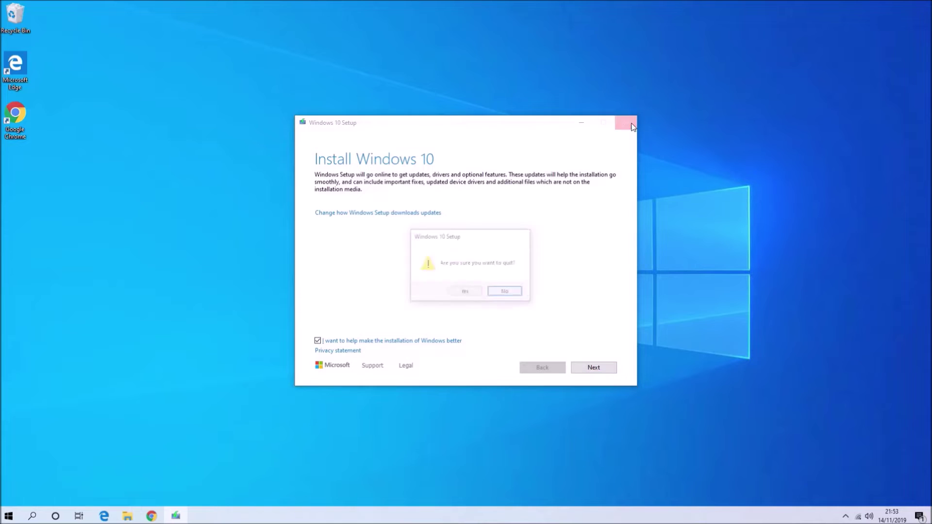
pyautogui.click(475, 292)
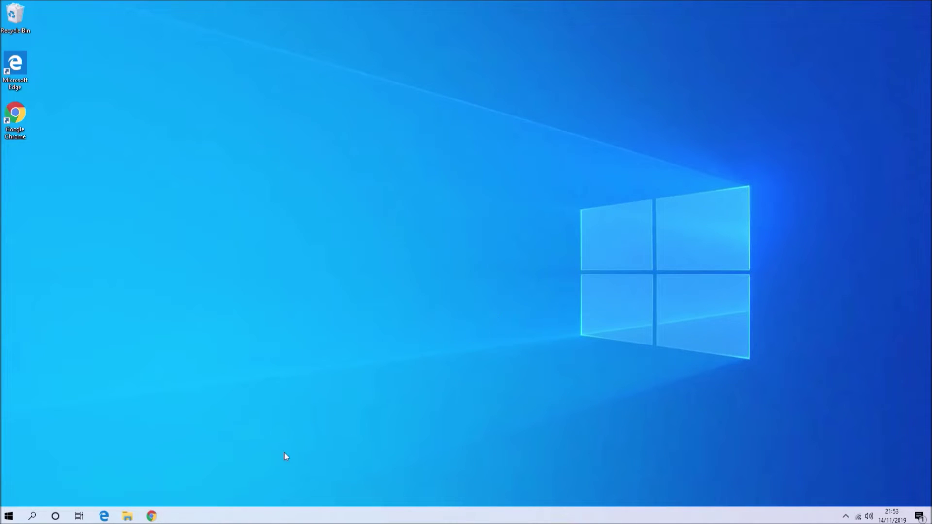
# Mount the Win10_1909_EnglishInternational_x64 ISO from Downloads and run its setup program
pyautogui.click(127, 516)
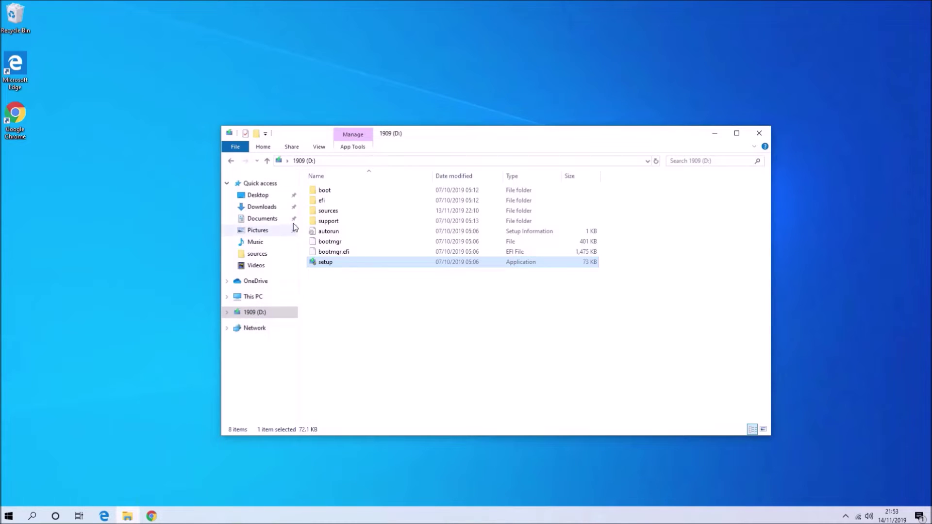
pyautogui.click(231, 162)
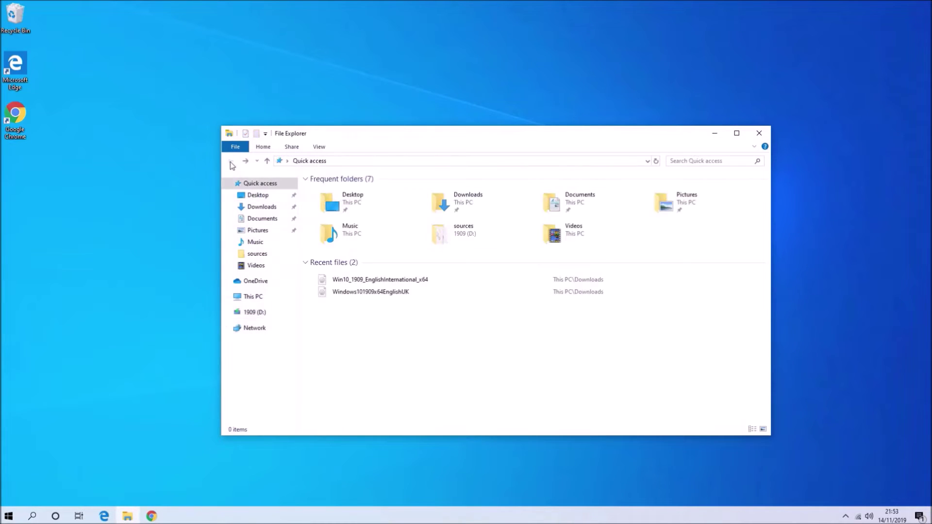
pyautogui.click(260, 207)
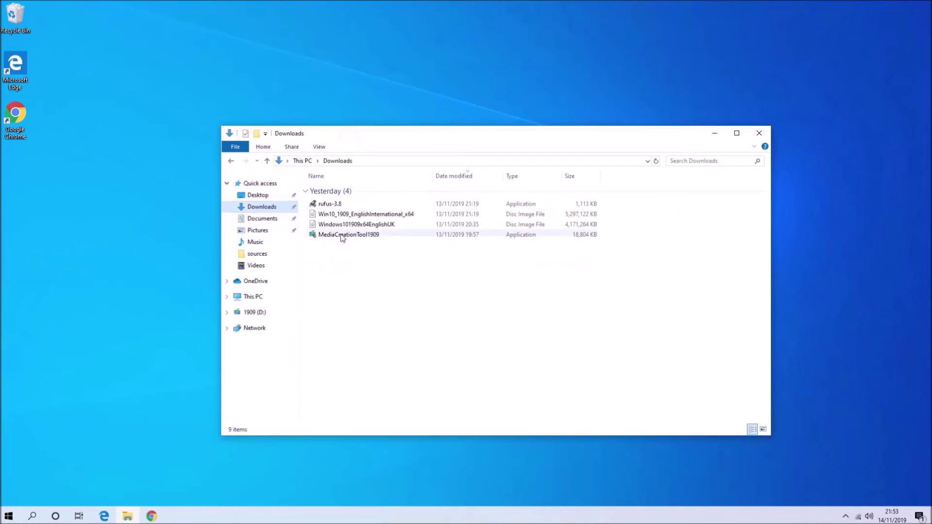
pyautogui.rightClick(391, 217)
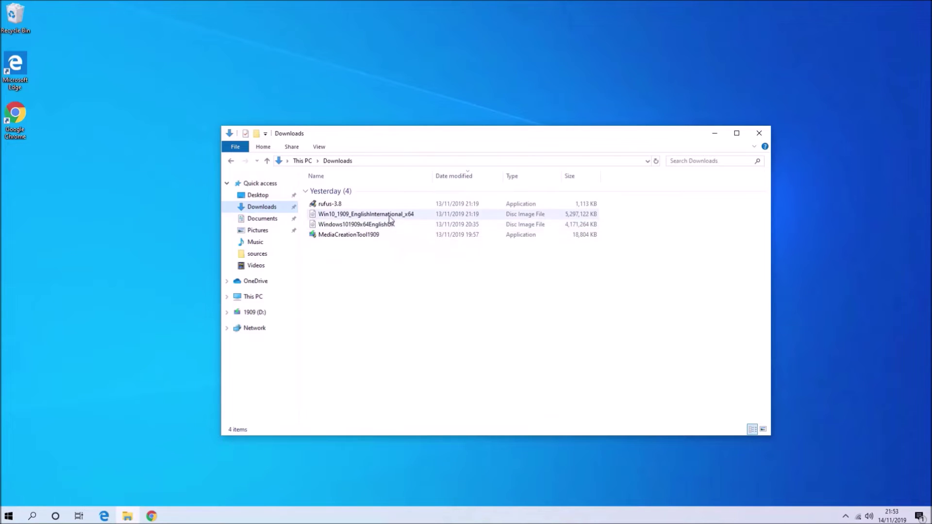
pyautogui.click(436, 221)
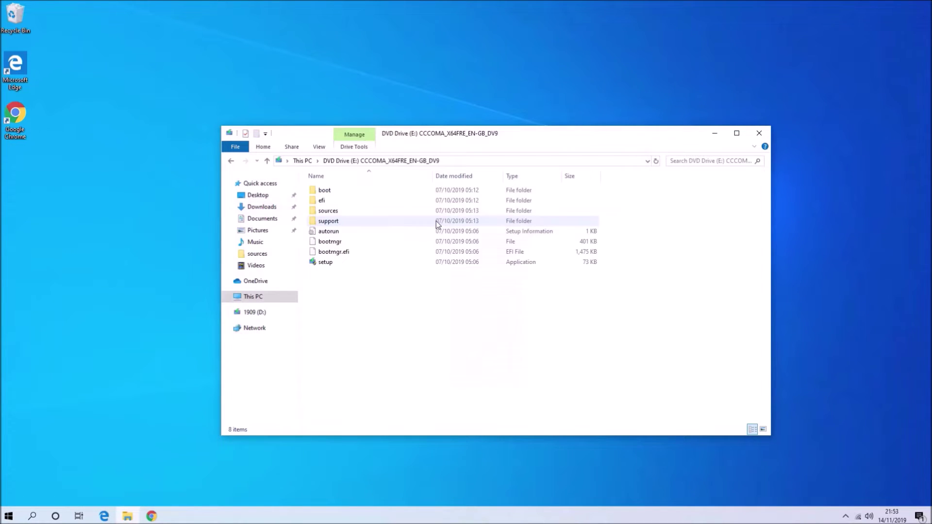
pyautogui.doubleClick(341, 262)
# Allow Setup from the mounted disc to run and continue toward the Windows 10 Pro upgrade
pyautogui.click(391, 321)
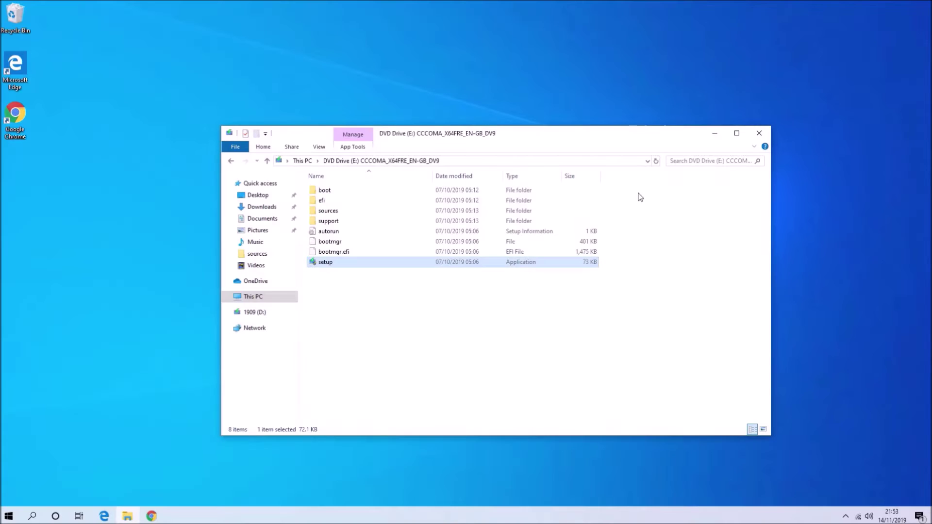
pyautogui.click(706, 138)
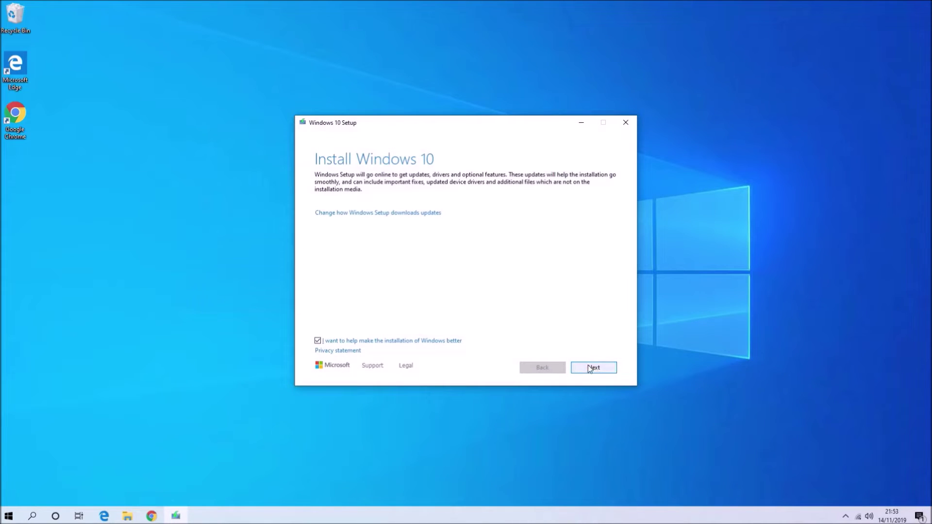
pyautogui.click(596, 367)
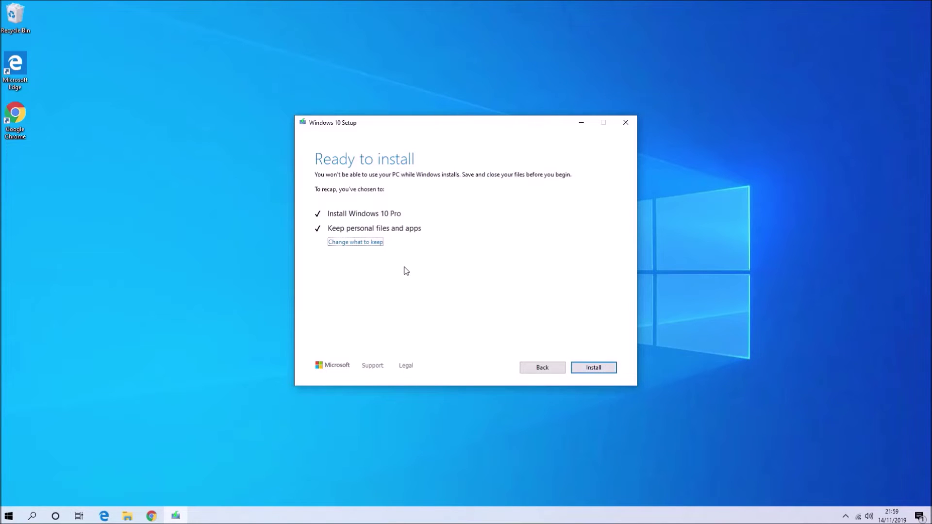
pyautogui.click(379, 243)
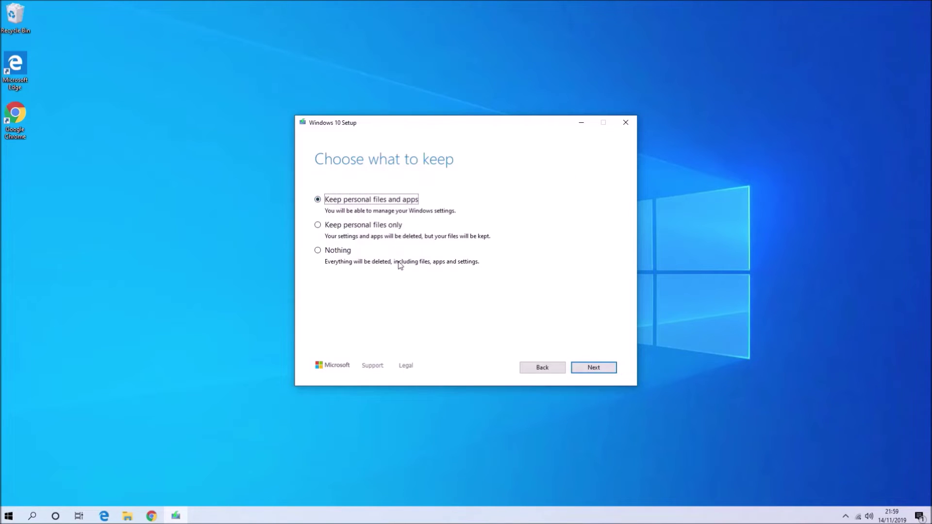
pyautogui.click(592, 367)
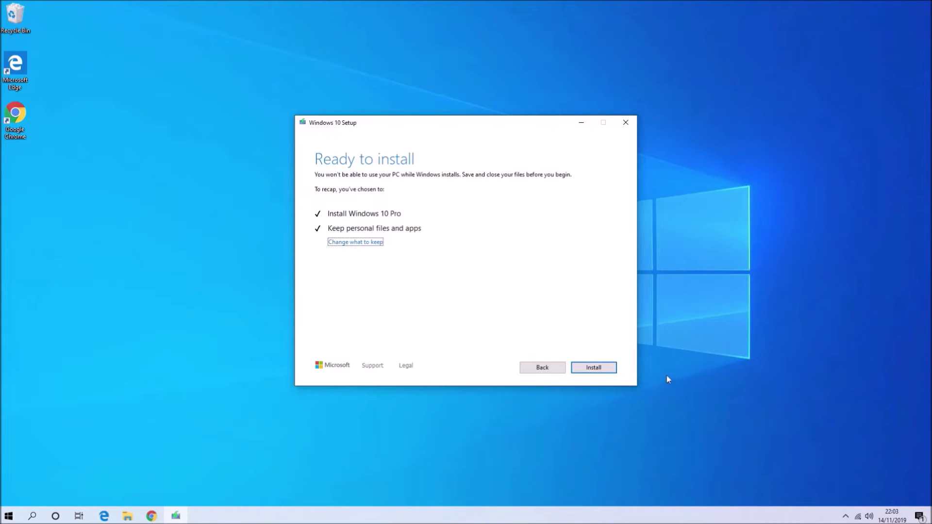
# Start the Windows 10 Pro in-place upgrade, keeping personal files and apps
pyautogui.click(610, 369)
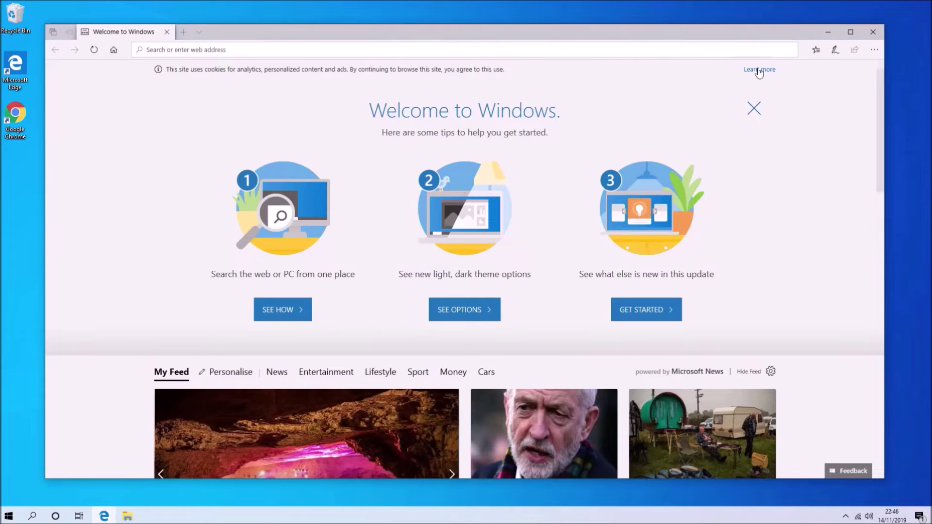
# Close Edge's Welcome page and confirm Windows 10 Pro version 1909, build 18363.476, in About
pyautogui.click(869, 31)
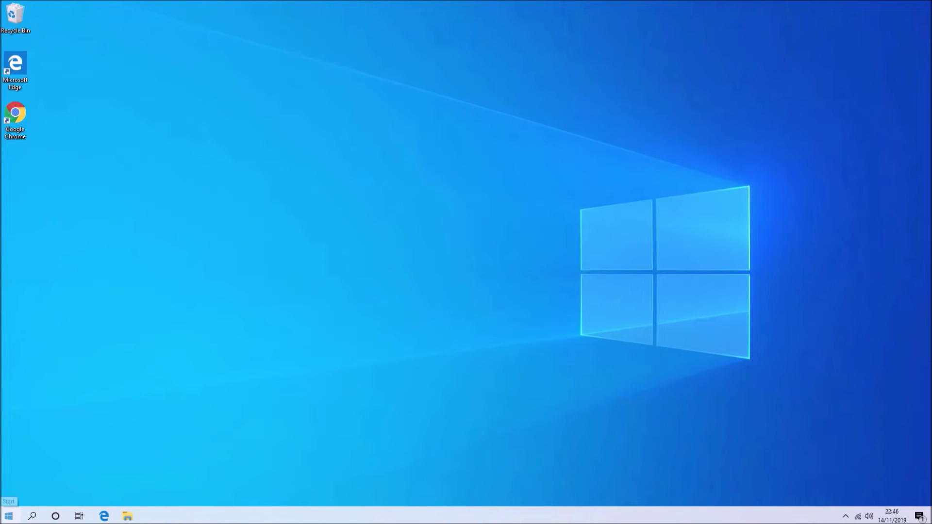
pyautogui.rightClick(4, 518)
pyautogui.click(27, 306)
pyautogui.press('super')
# Launch Dell Command Update from the Dell folder in All apps
pyautogui.click(9, 58)
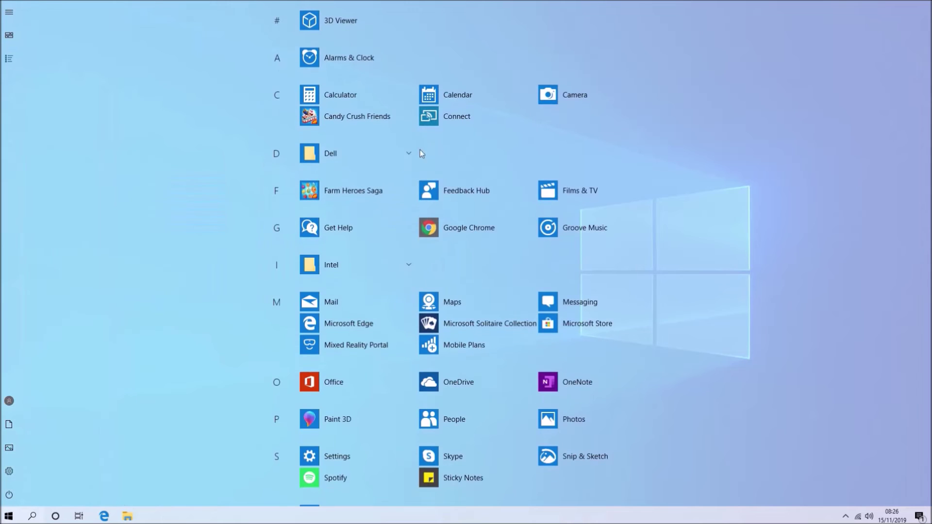
pyautogui.click(399, 153)
pyautogui.click(392, 185)
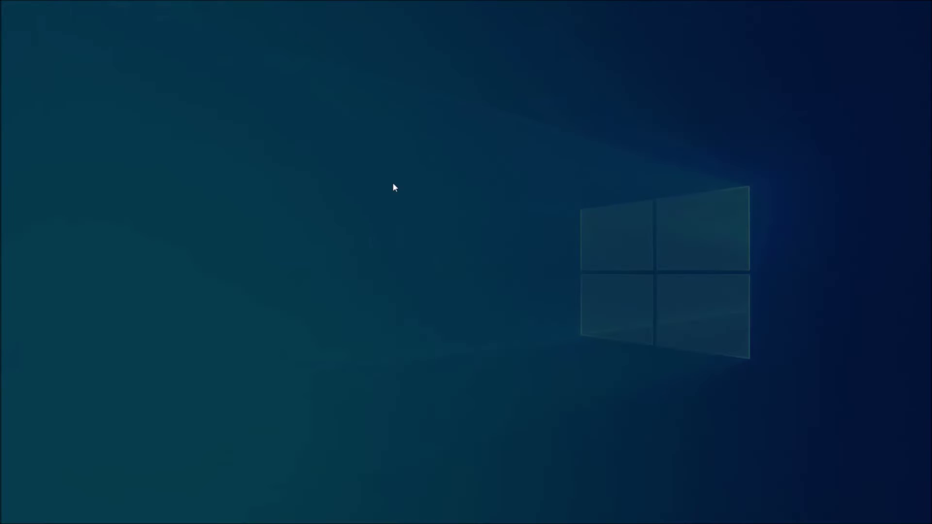
pyautogui.click(417, 323)
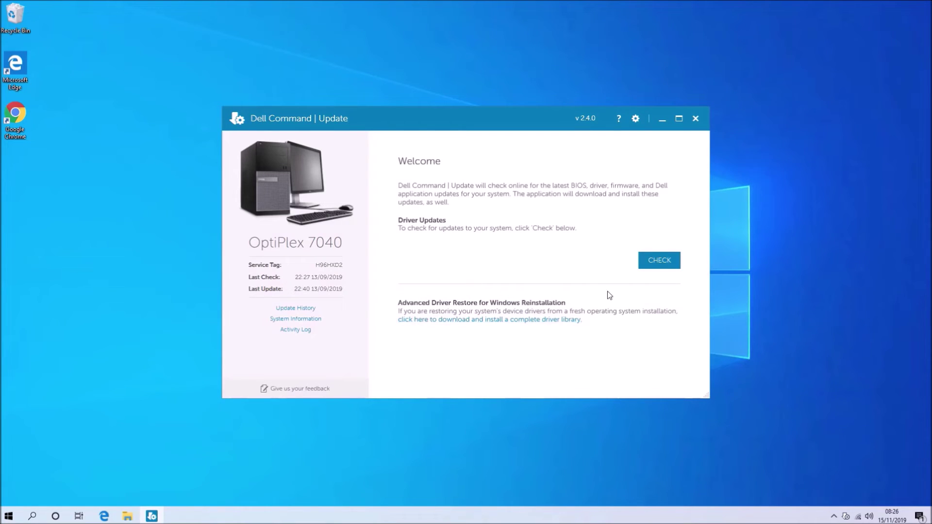
# Check for updates, review the selection, and install the two recommended updates (388.4 MB)
pyautogui.click(649, 265)
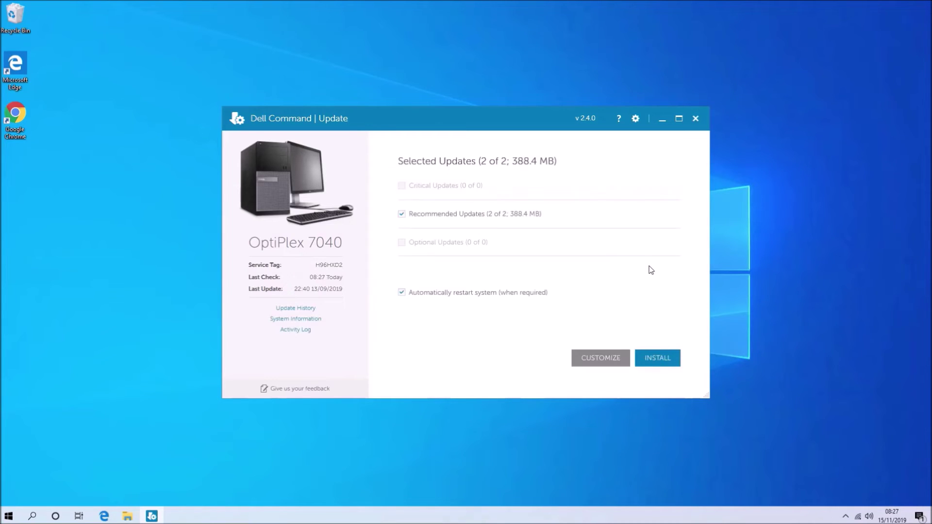
pyautogui.click(602, 358)
pyautogui.click(602, 339)
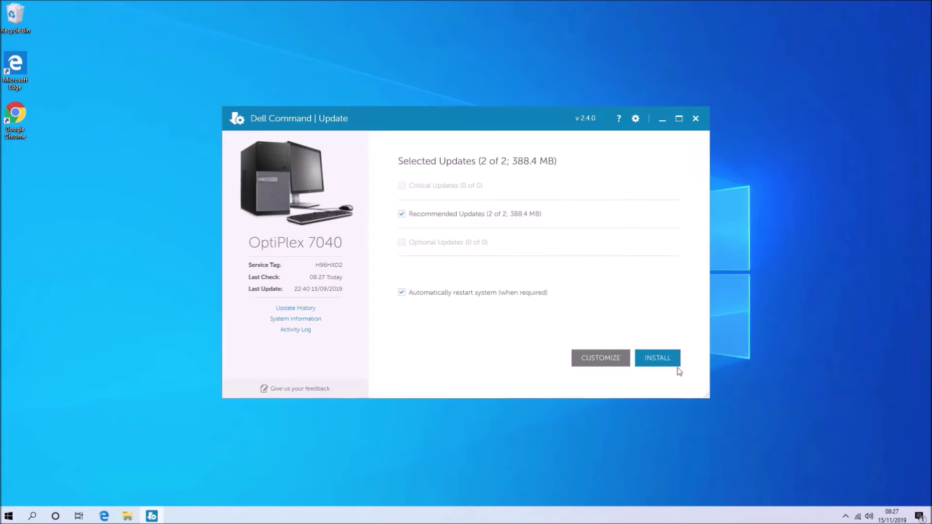
pyautogui.click(666, 361)
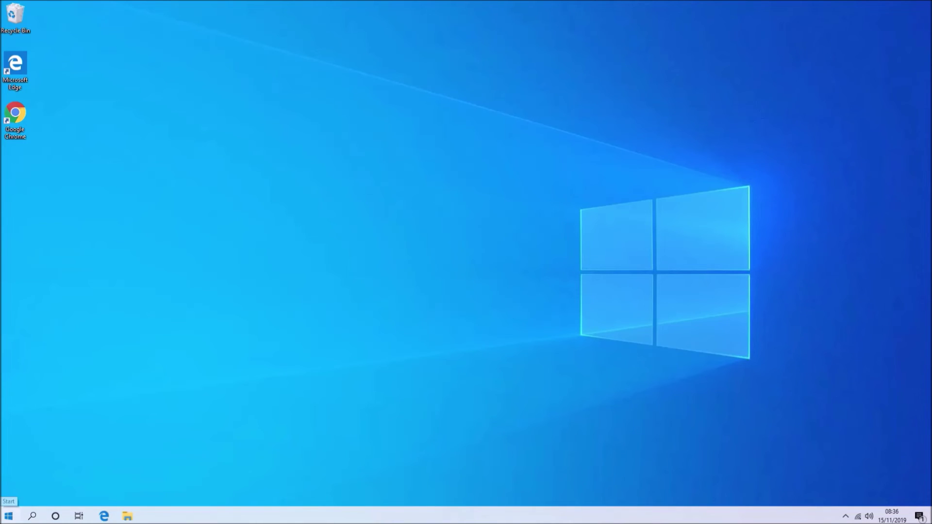
# Restart the computer from the Start button's quick-link menu
pyautogui.rightClick(9, 516)
pyautogui.moveTo(91, 501)
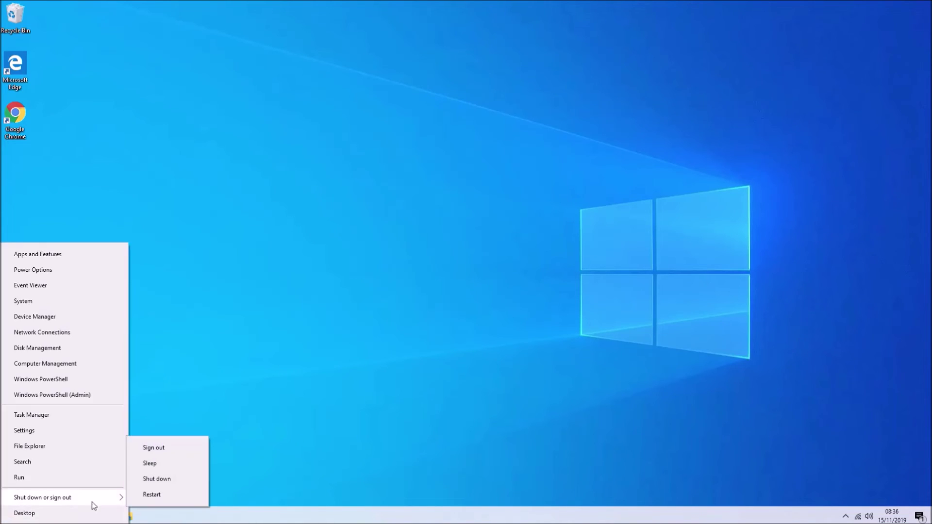
pyautogui.click(150, 501)
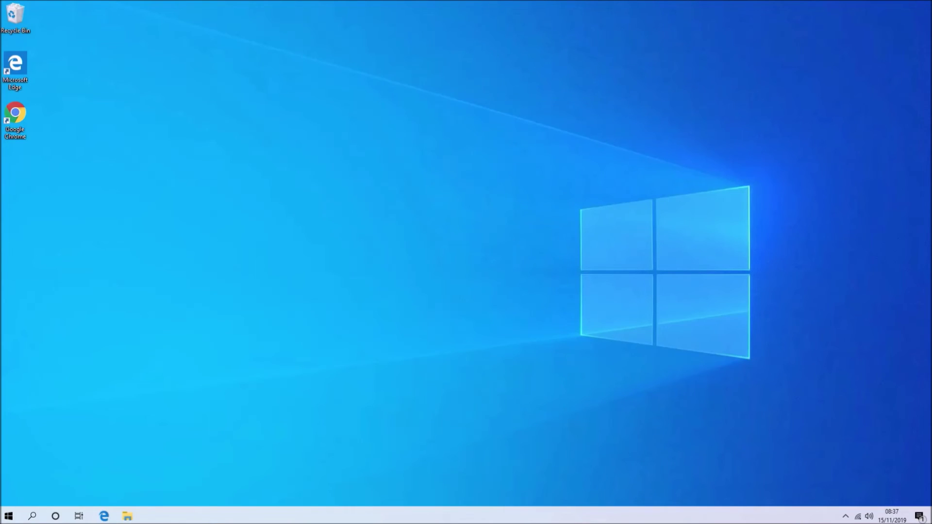
# Open Dell Command Update from the Dell folder in All apps after the restart
pyautogui.click(8, 515)
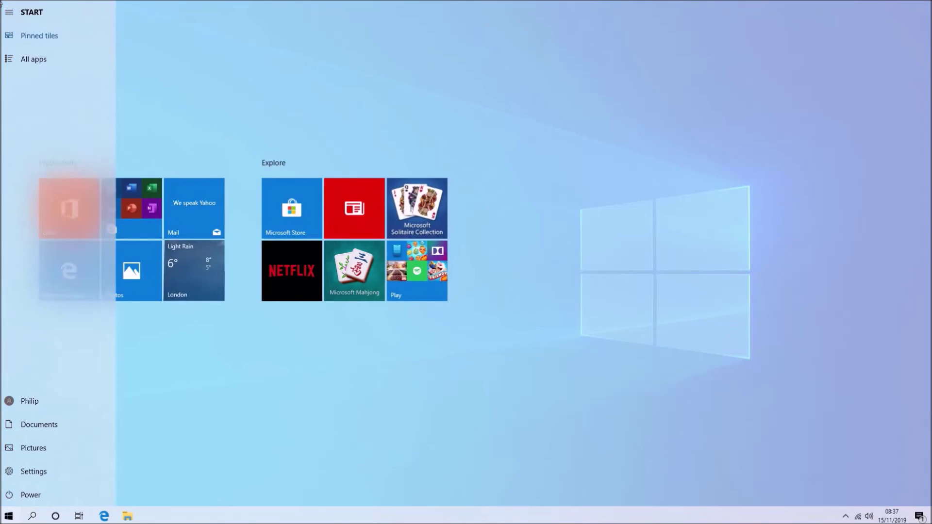
pyautogui.click(16, 68)
pyautogui.click(320, 156)
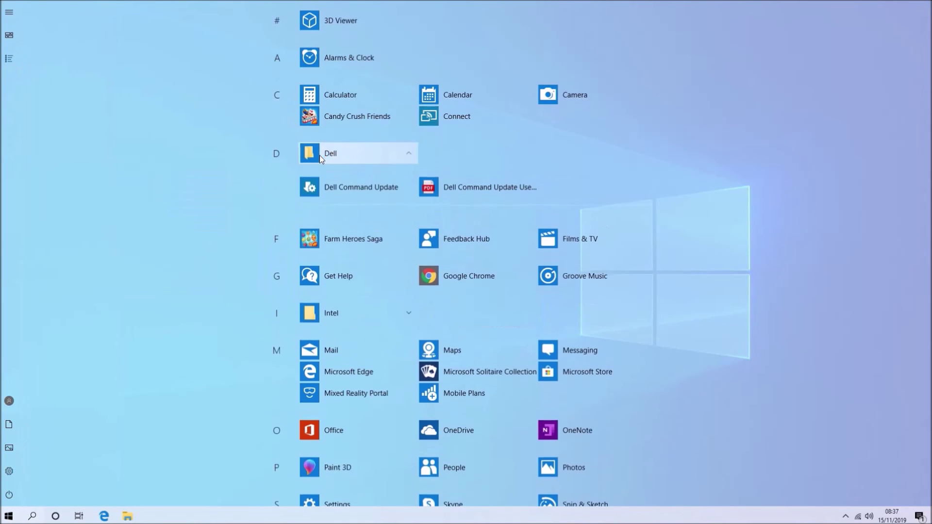
pyautogui.click(342, 184)
pyautogui.click(437, 322)
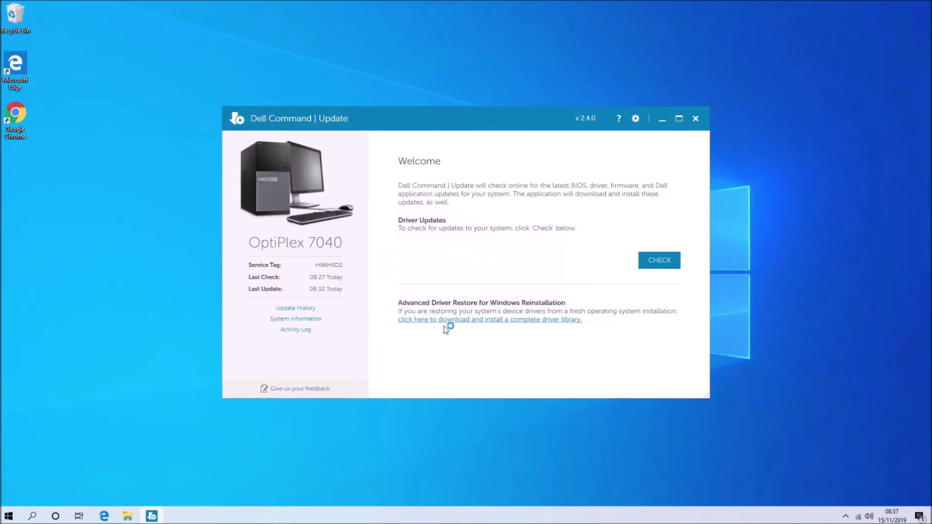
# Check again and install the Intel Gigabit Ethernet Network Controller Driver update
pyautogui.click(663, 262)
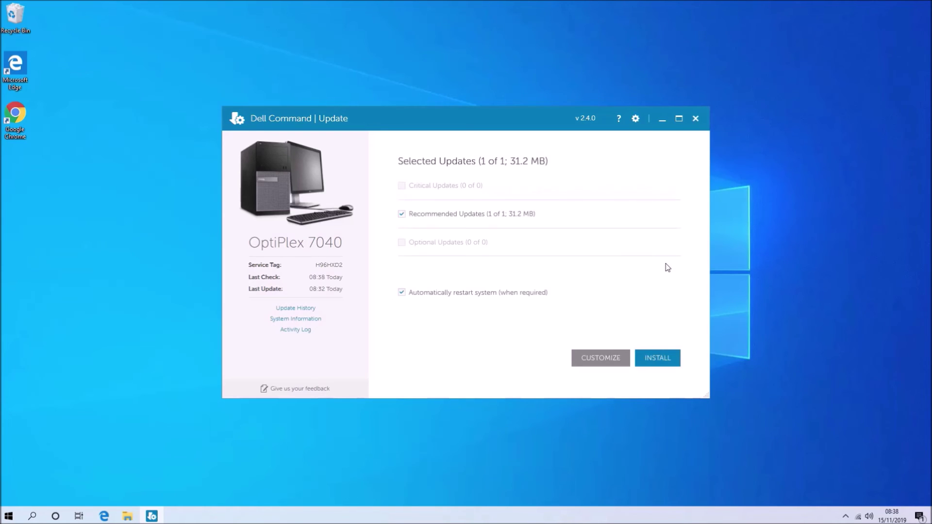
pyautogui.click(613, 362)
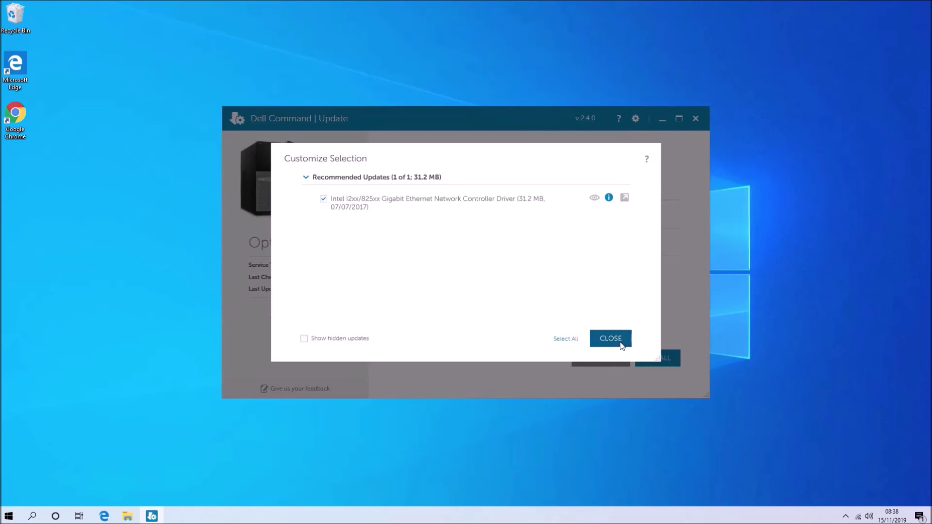
pyautogui.click(620, 343)
pyautogui.click(655, 358)
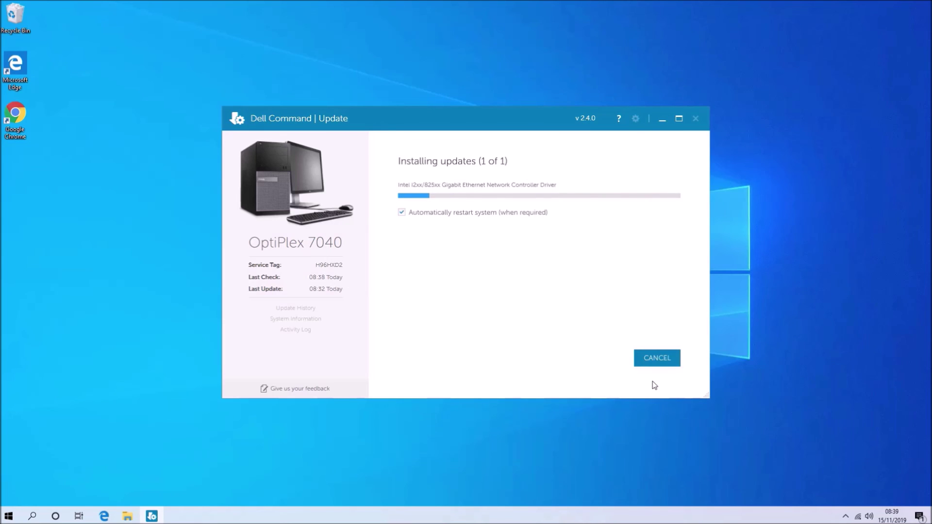
# Close Dell Command Update and restart the computer from the Start button's quick-link menu
pyautogui.click(657, 356)
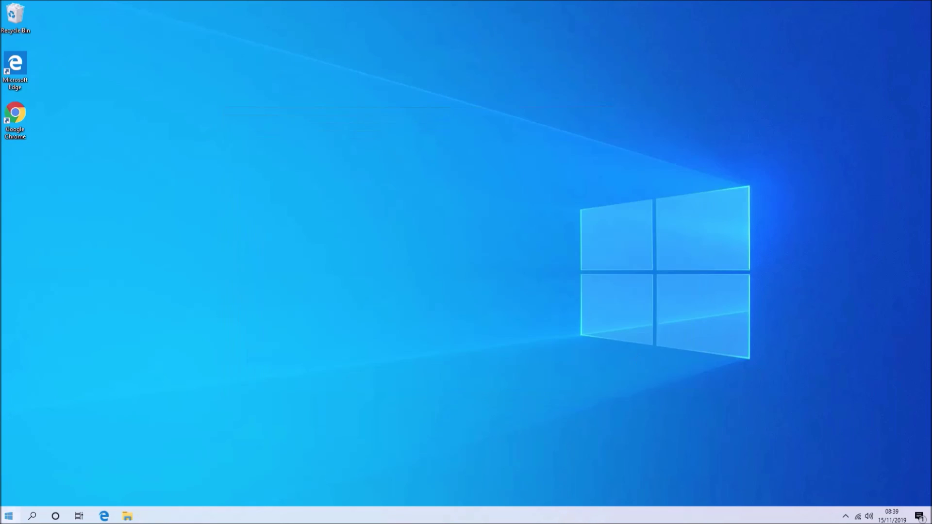
pyautogui.rightClick(8, 516)
pyautogui.moveTo(62, 497)
pyautogui.click(141, 502)
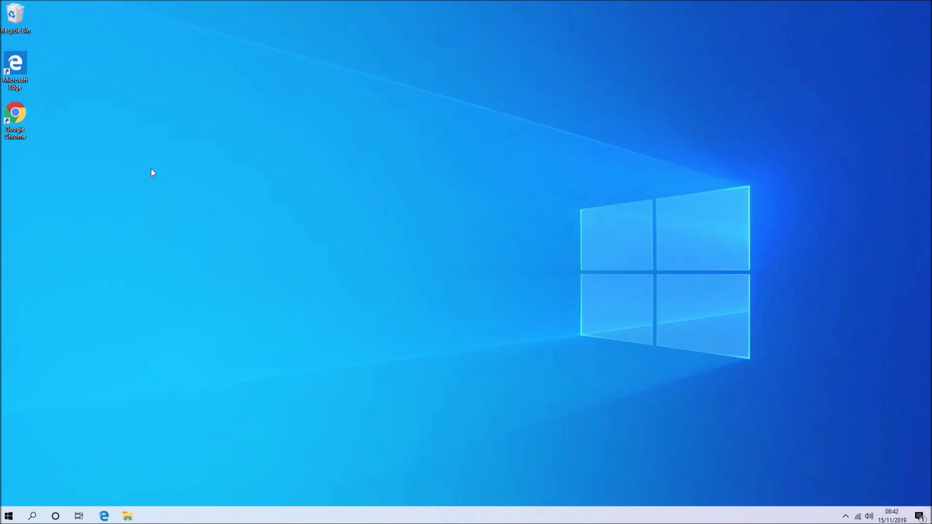
# Relaunch Dell Command Update from All apps, approve the admin prompt, and run a new update check
pyautogui.click(8, 516)
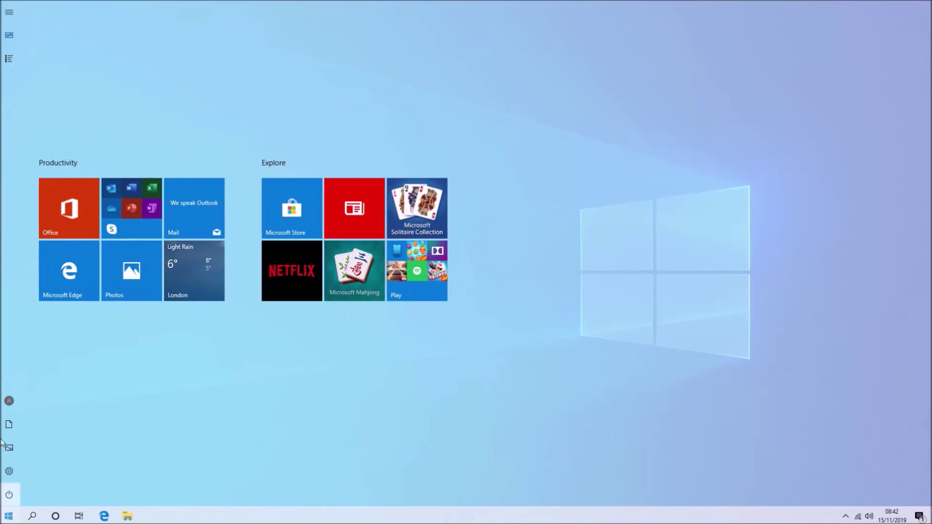
pyautogui.click(12, 62)
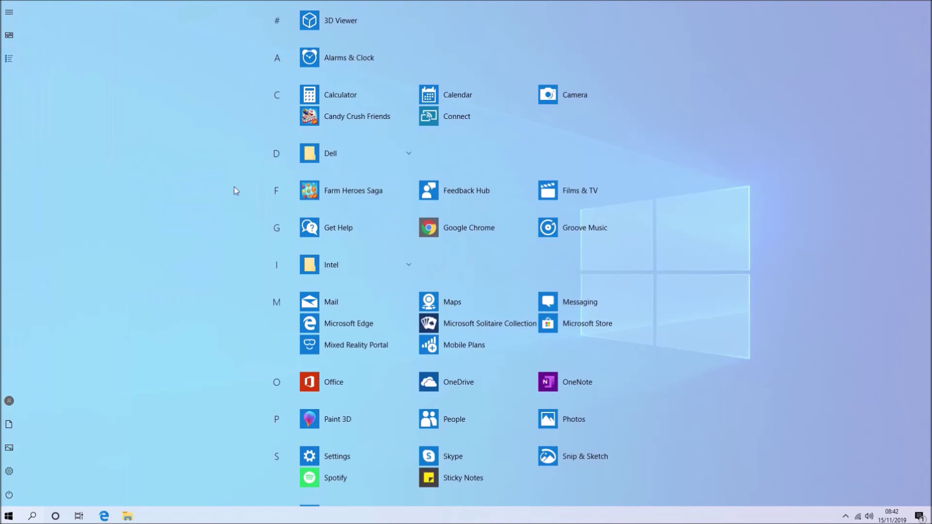
pyautogui.click(389, 152)
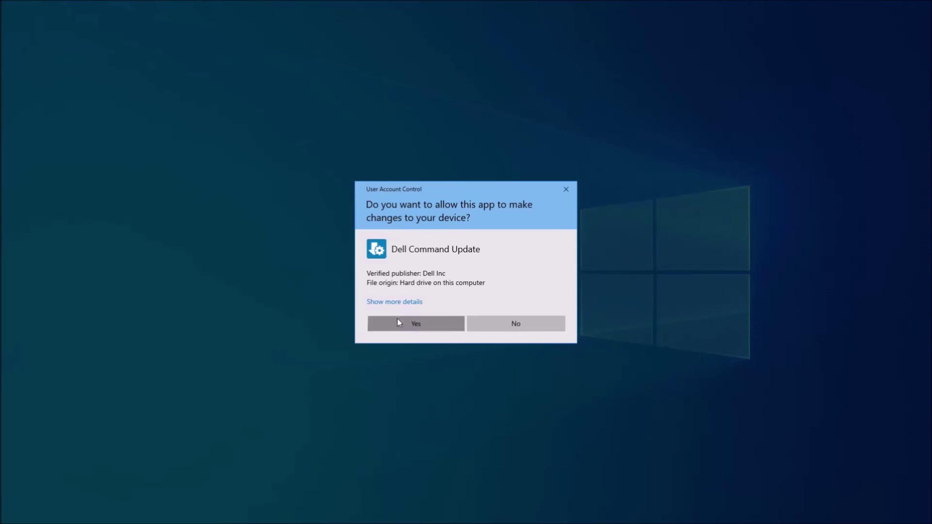
pyautogui.click(397, 318)
pyautogui.click(673, 265)
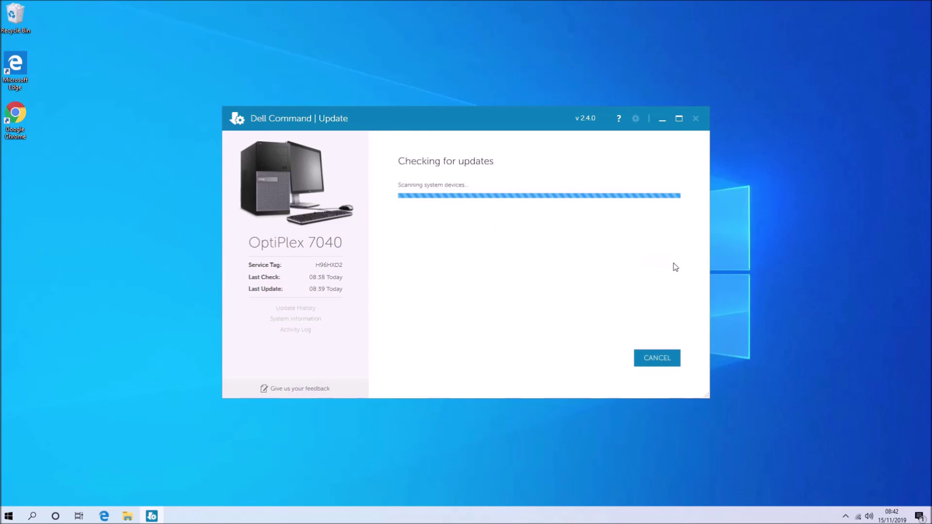